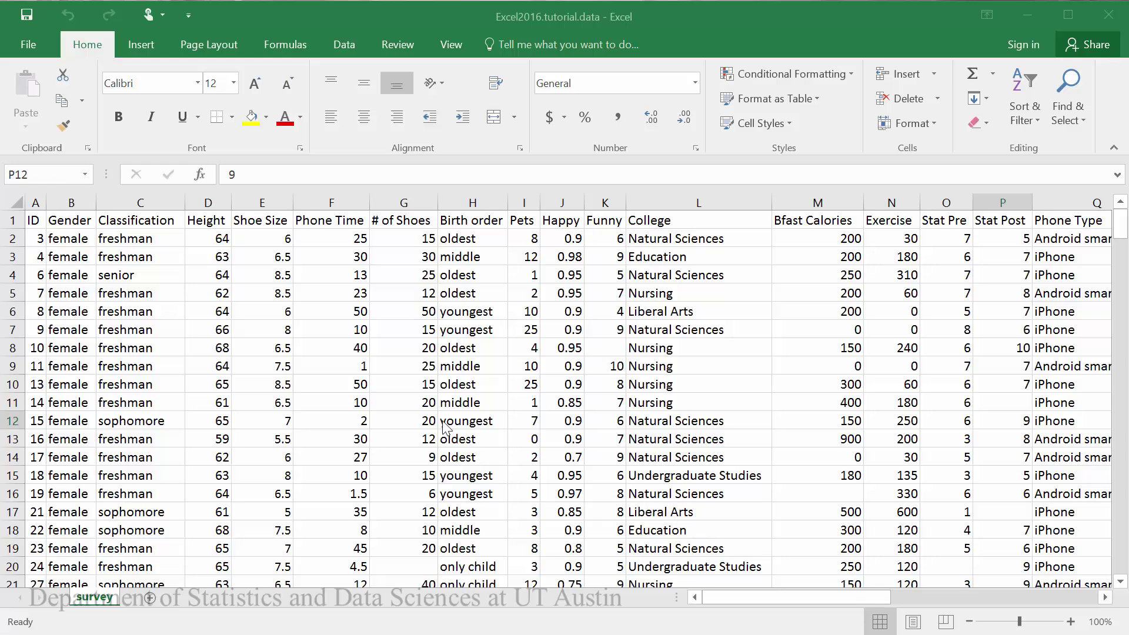
# Select column D and copy the Height data to the clipboard
pyautogui.click(212, 202)
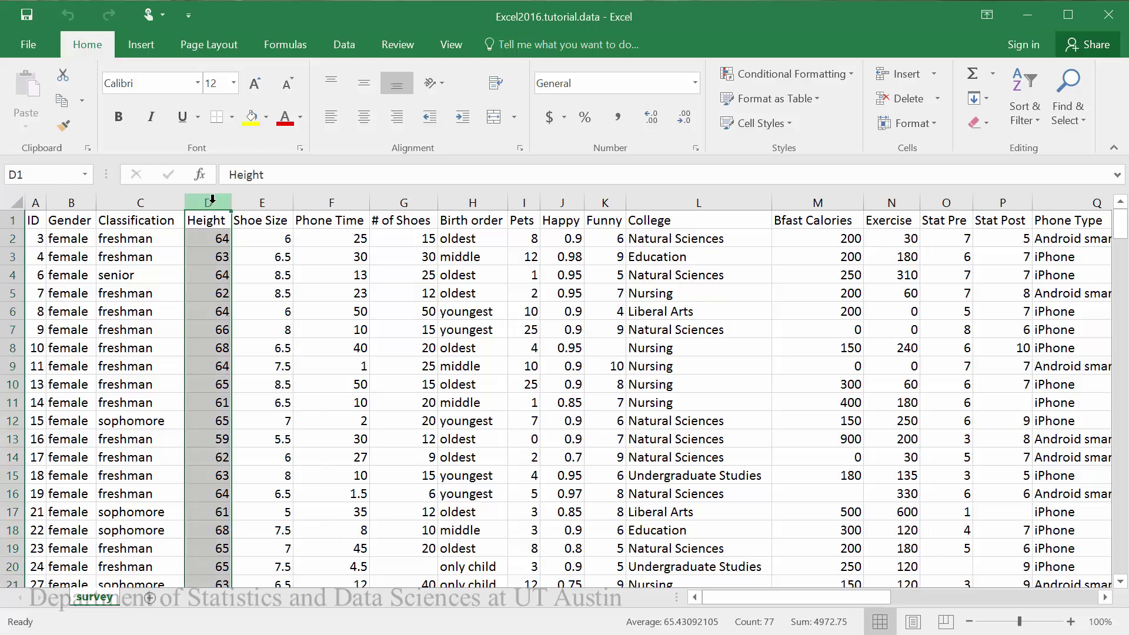
pyautogui.hotkey('ctrl', 'c')
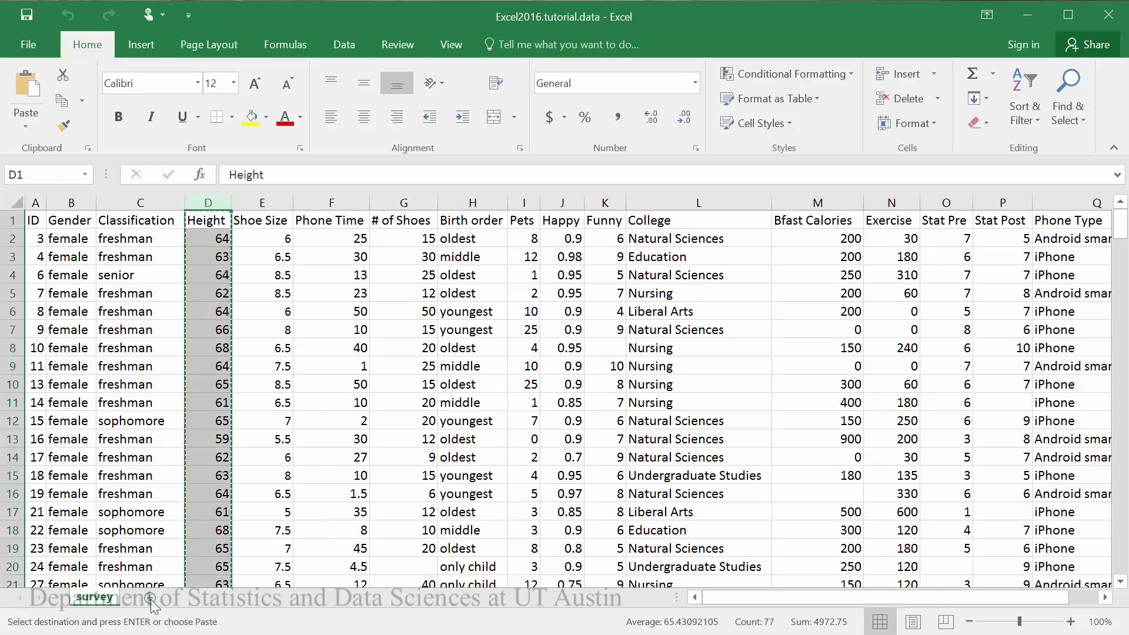
# Paste the Height data into column A of a new sheet and select that column
pyautogui.click(151, 600)
pyautogui.hotkey('ctrl', 'v')
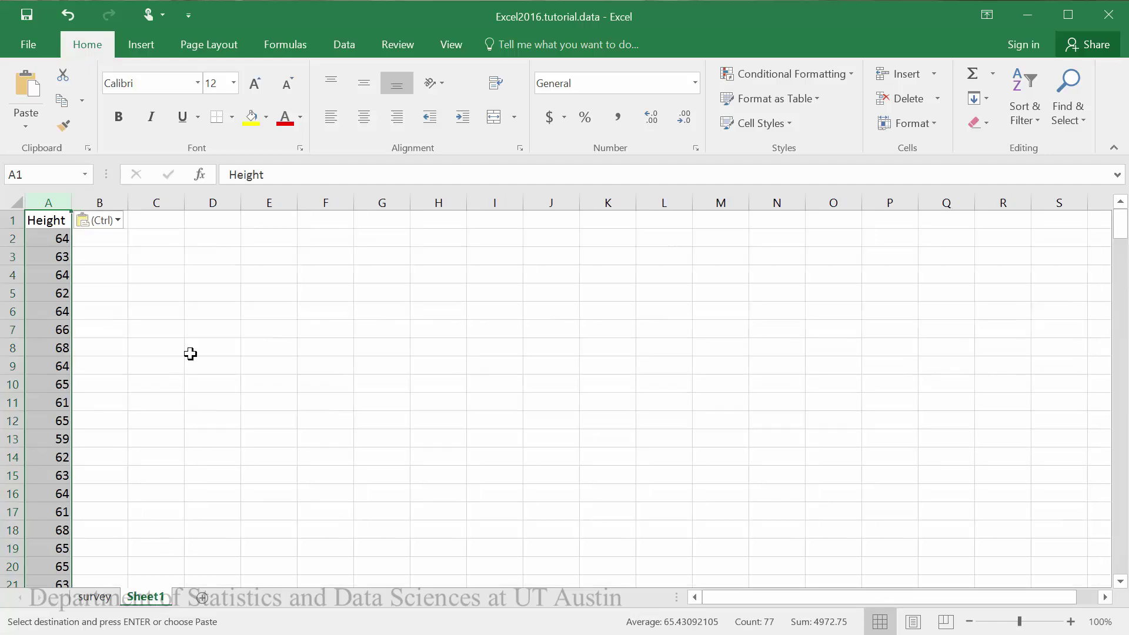
pyautogui.click(189, 312)
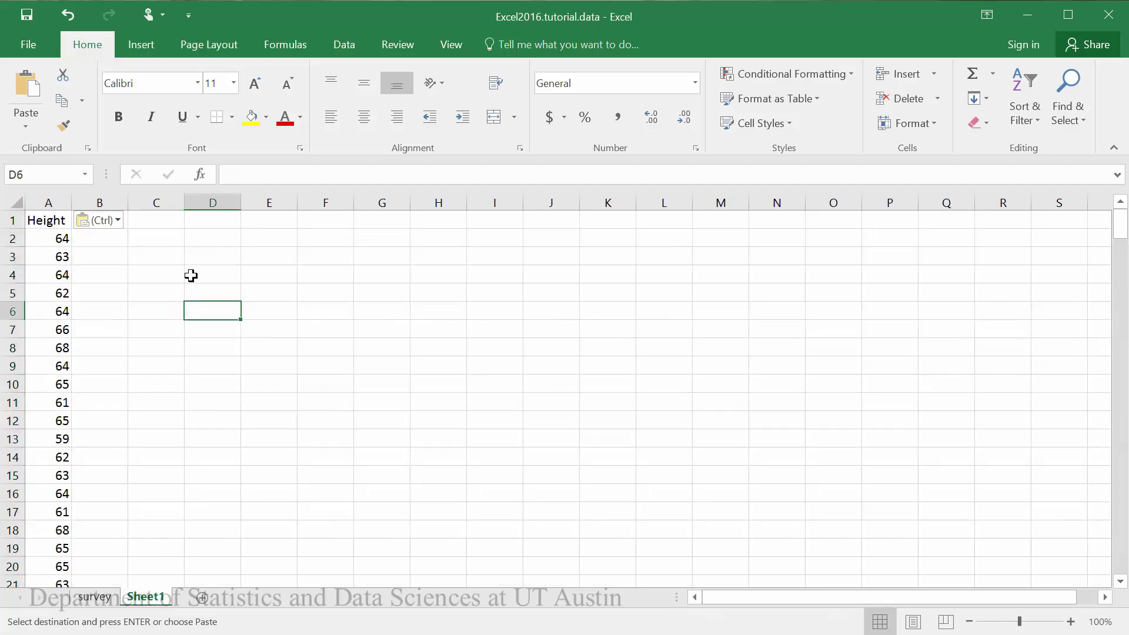
pyautogui.click(53, 202)
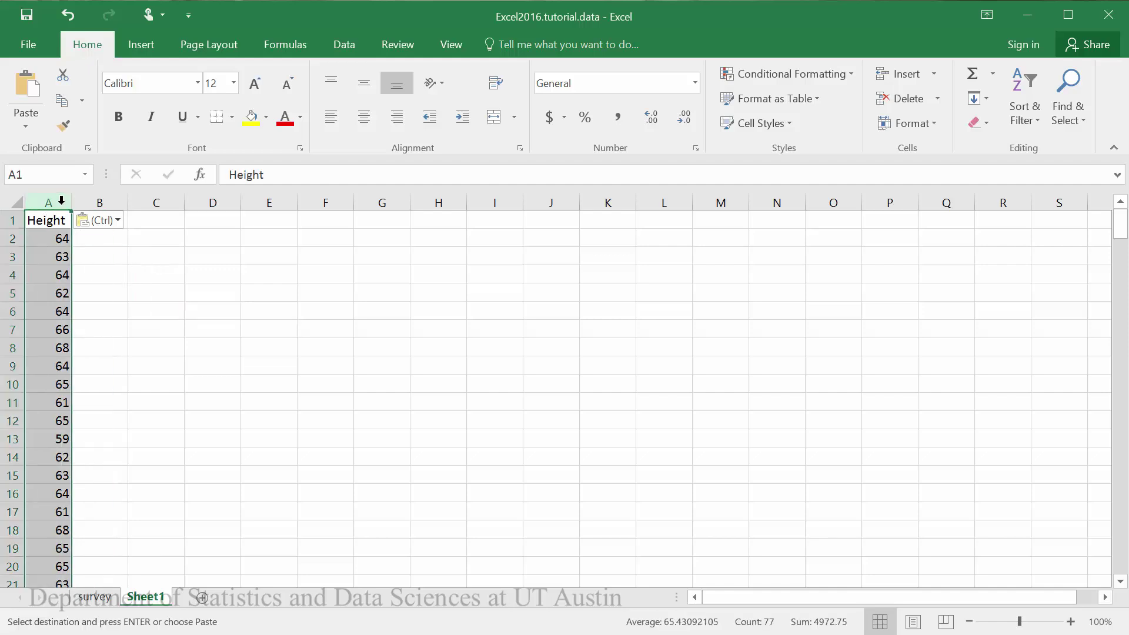
pyautogui.click(150, 51)
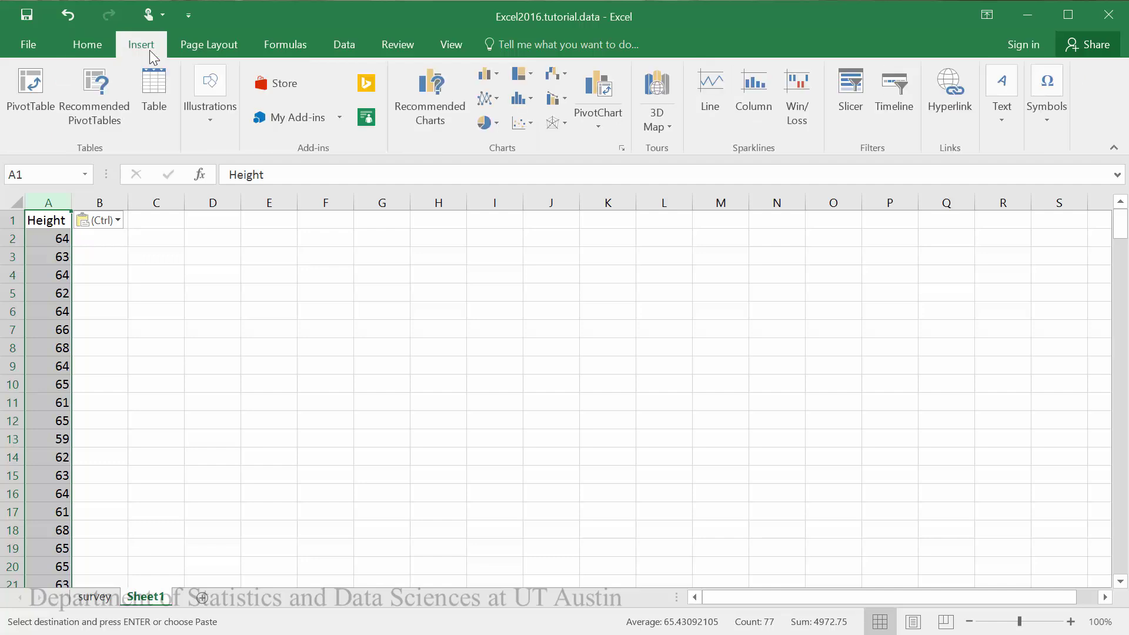
# Insert a Histogram chart of the selected Height data from the Statistic Chart menu
pyautogui.click(531, 97)
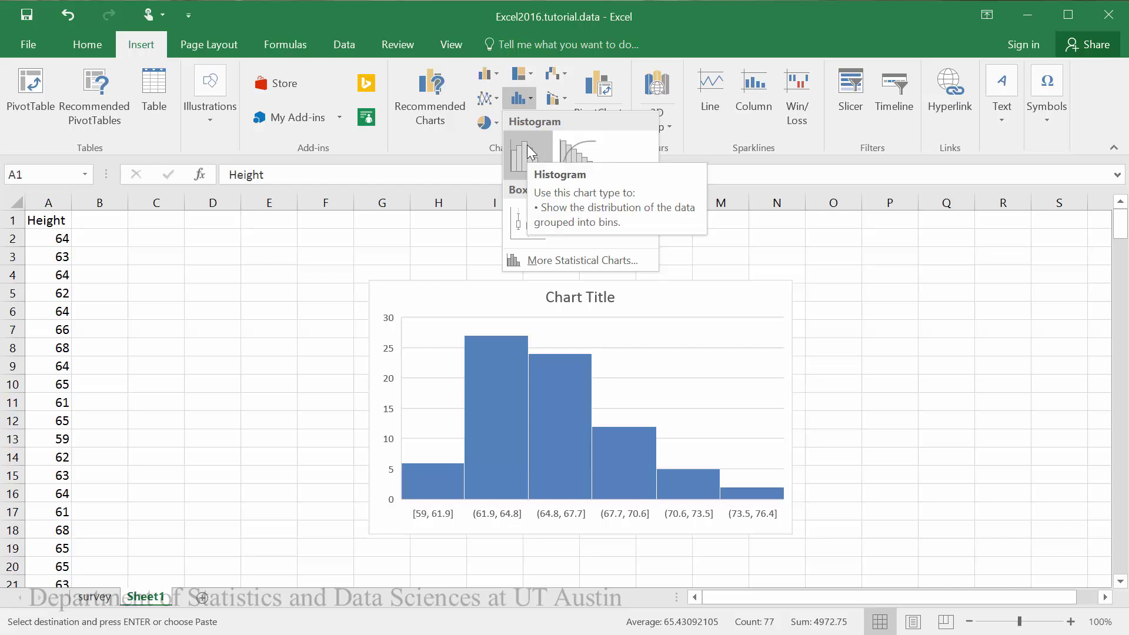
pyautogui.click(527, 146)
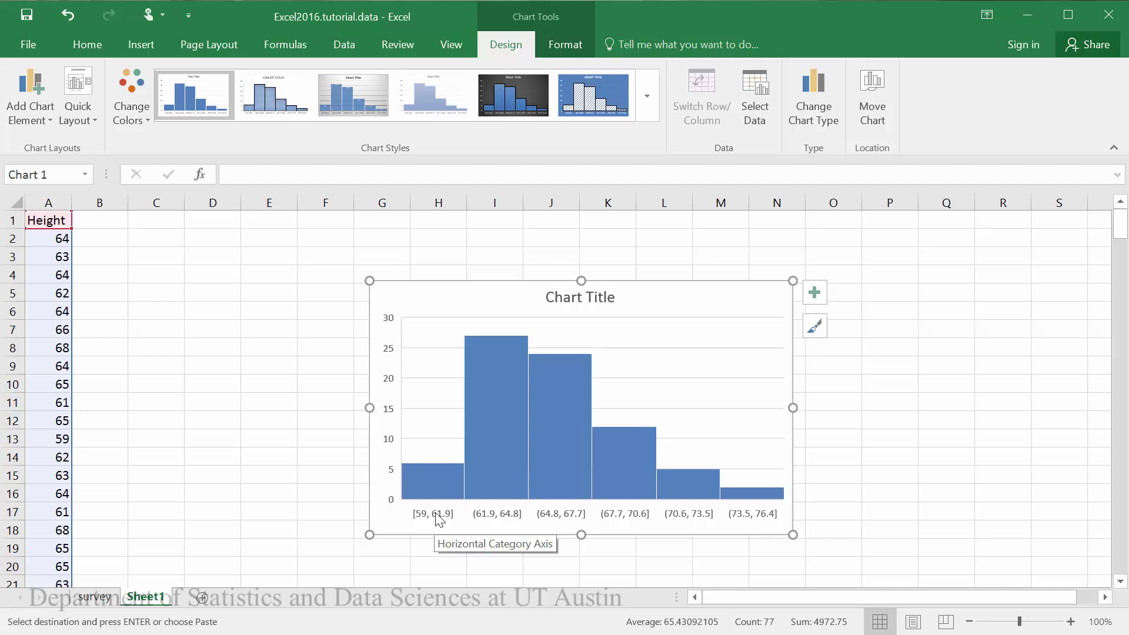
# Show the horizontal axis's Format Axis bin settings, currently Automatic
pyautogui.doubleClick(425, 520)
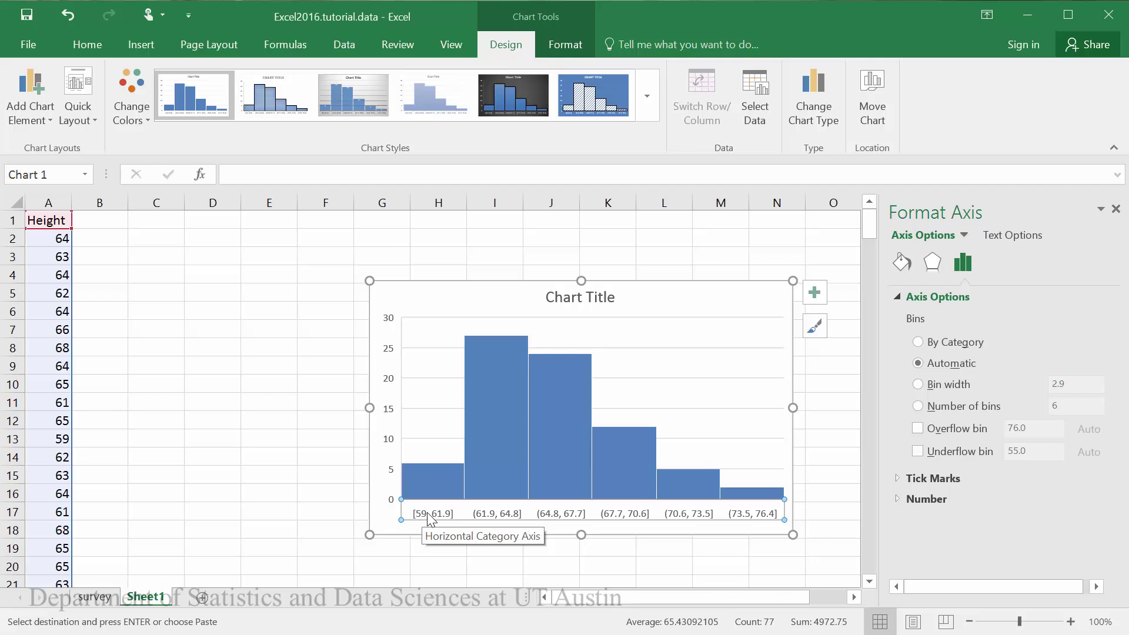
pyautogui.click(918, 365)
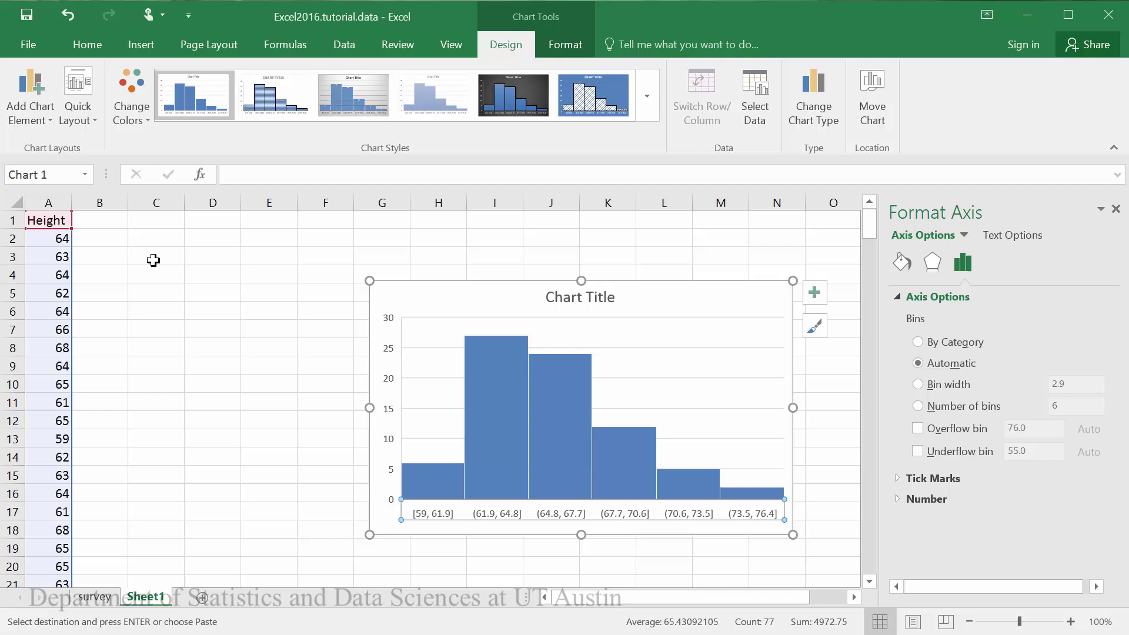
# Enter =MIN(A:A) in C3 and =MAX(A:A) in C4, giving 59 and 76
pyautogui.click(156, 257)
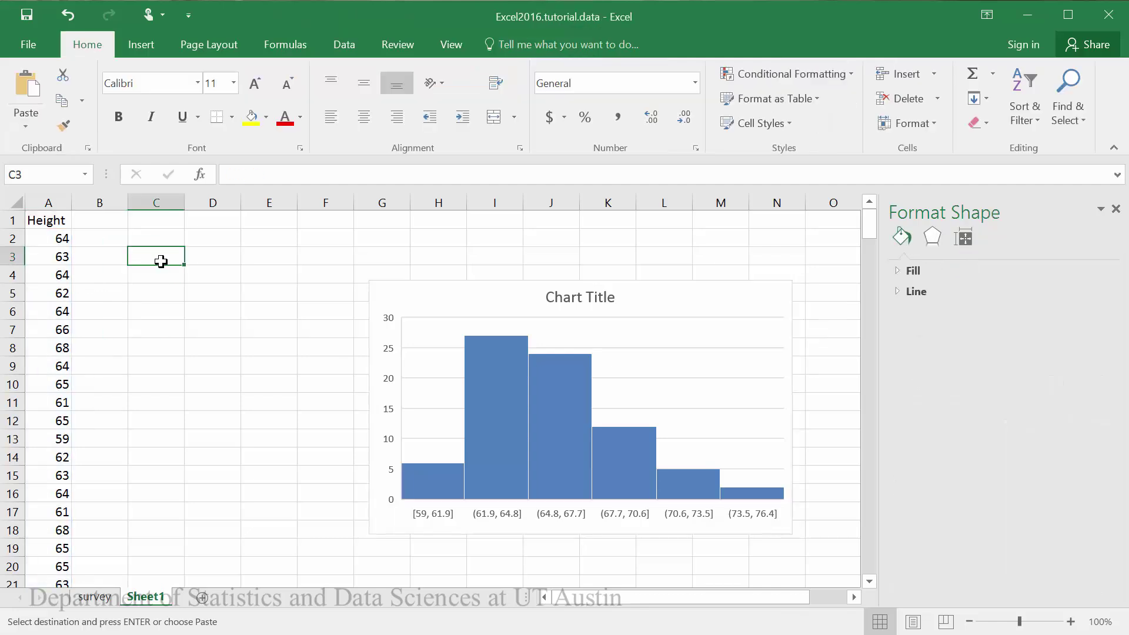
pyautogui.write('=')
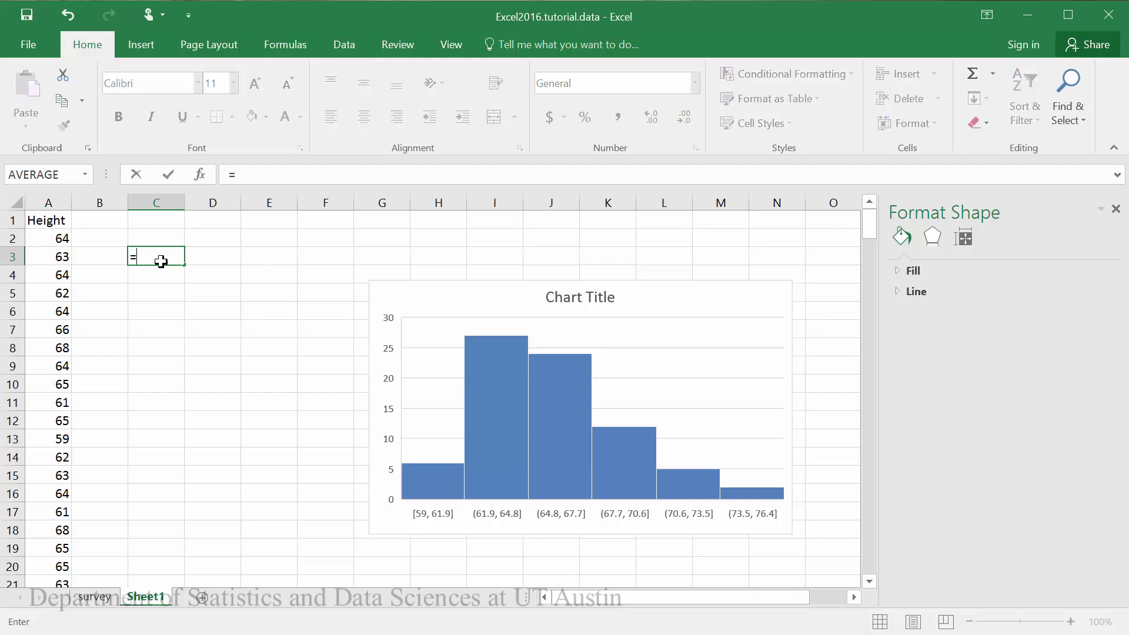
pyautogui.write('min(')
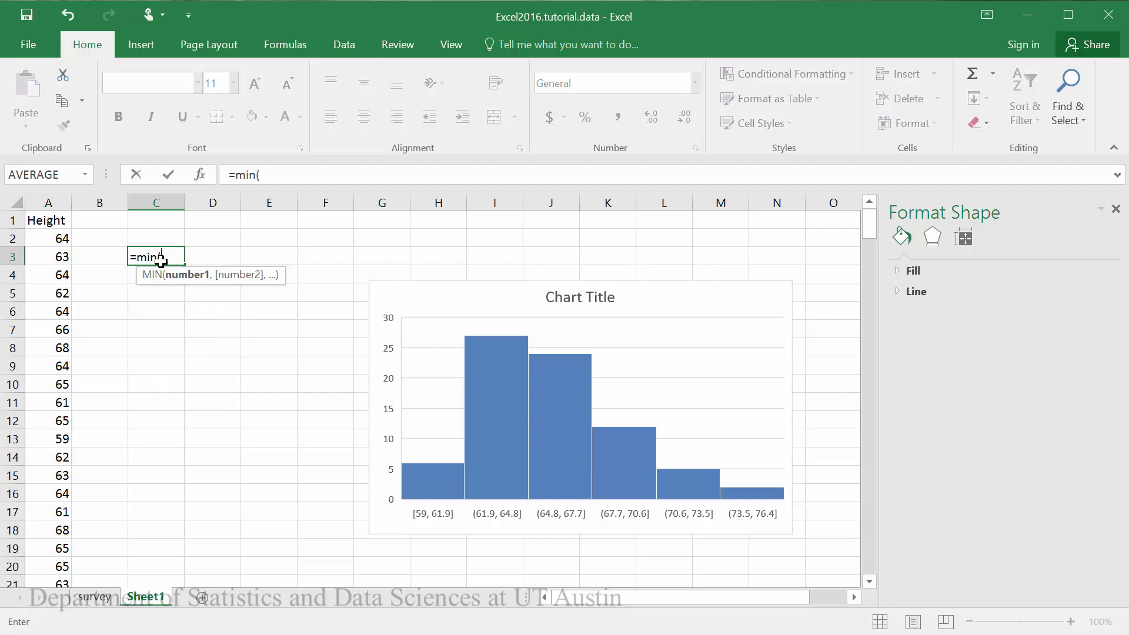
pyautogui.click(35, 201)
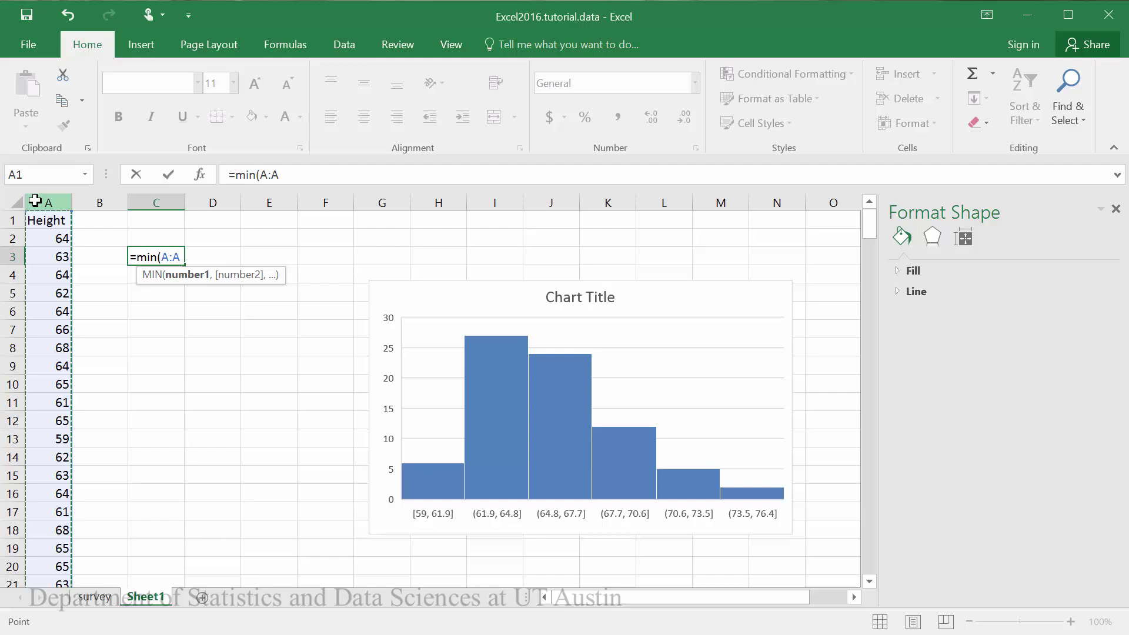
pyautogui.write(')')
pyautogui.press('Return')
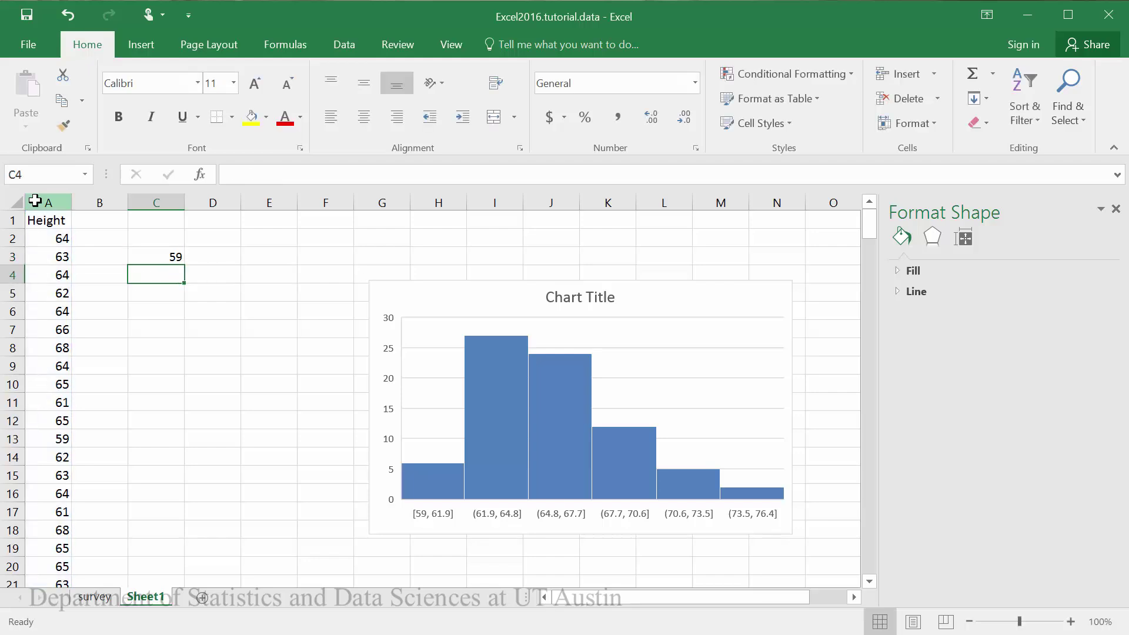
pyautogui.write('=')
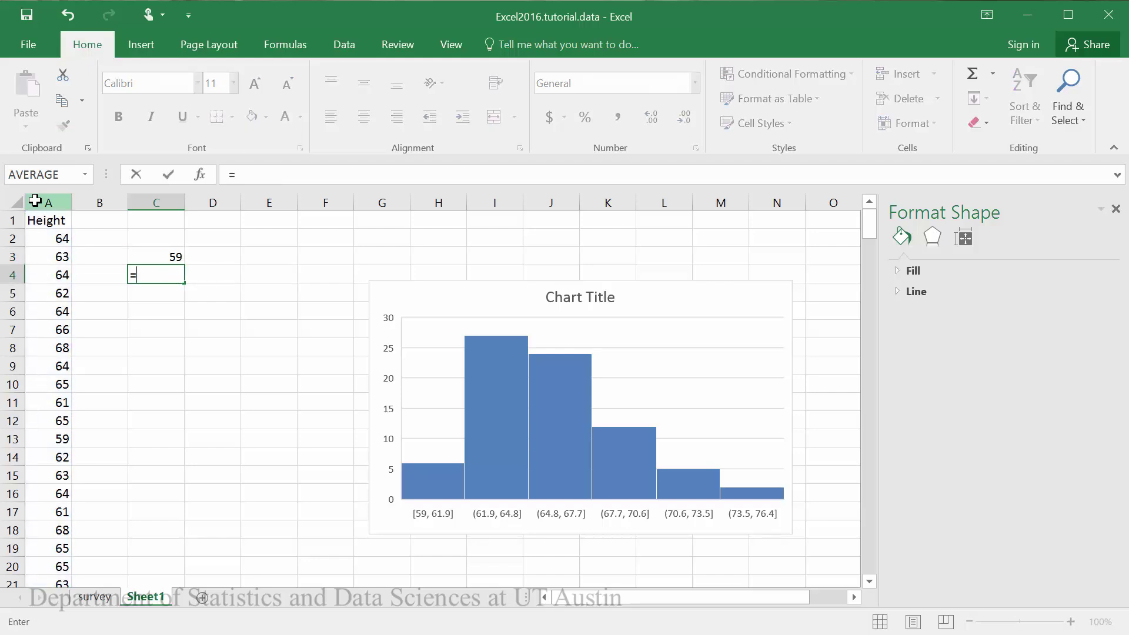
pyautogui.write('max(')
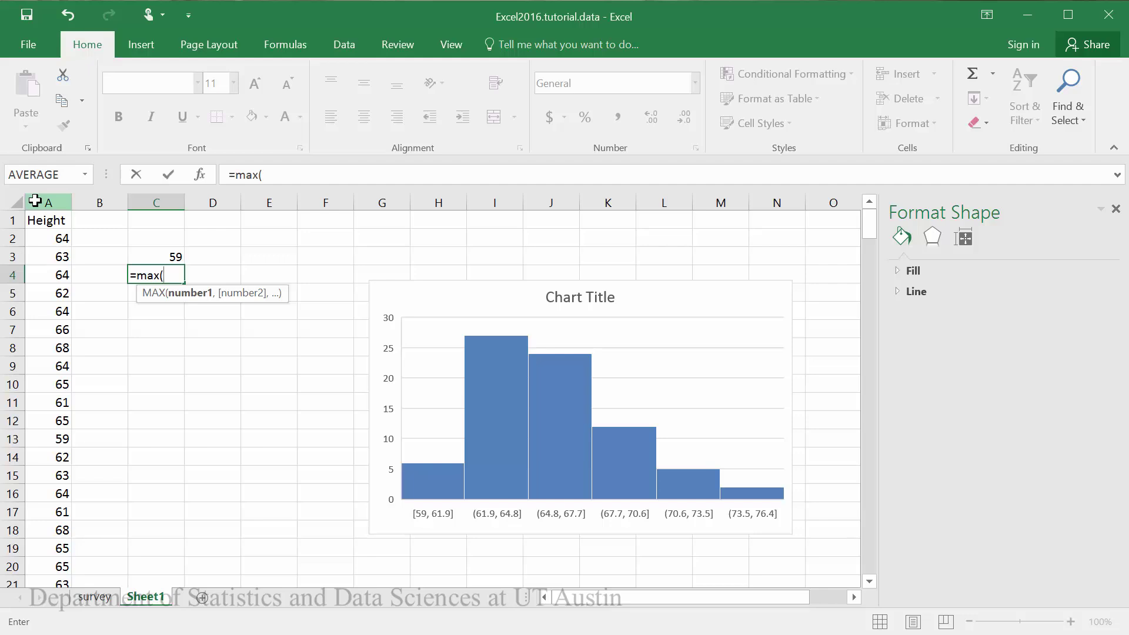
pyautogui.click(35, 202)
pyautogui.write(')')
pyautogui.press('Return')
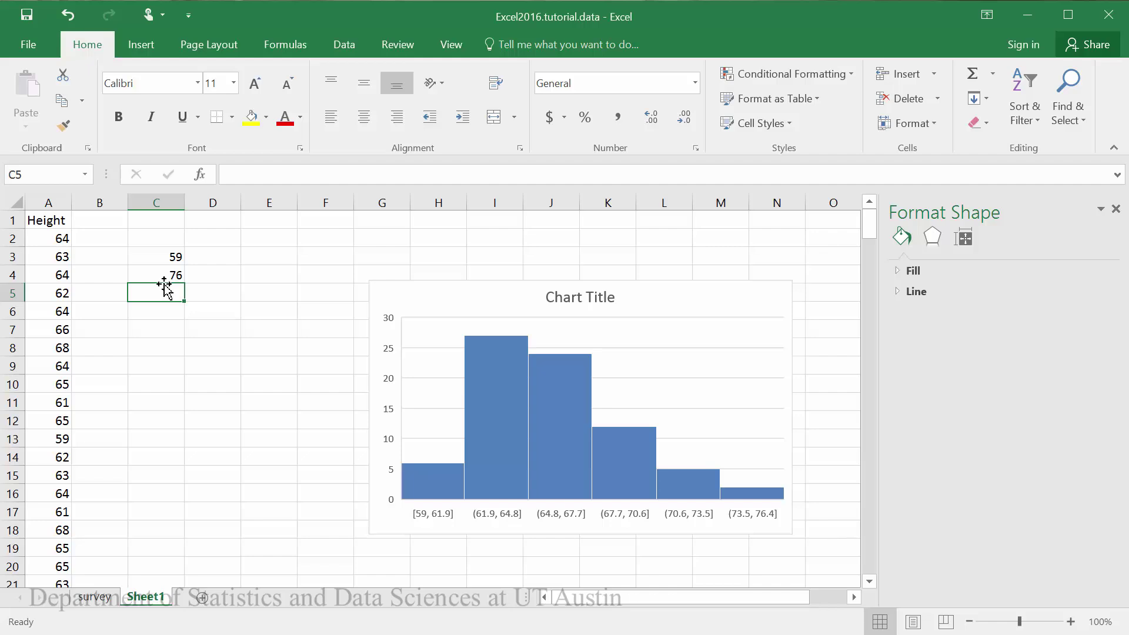
# Change the histogram's bins from automatic to a fixed bin width of 2
pyautogui.click(443, 522)
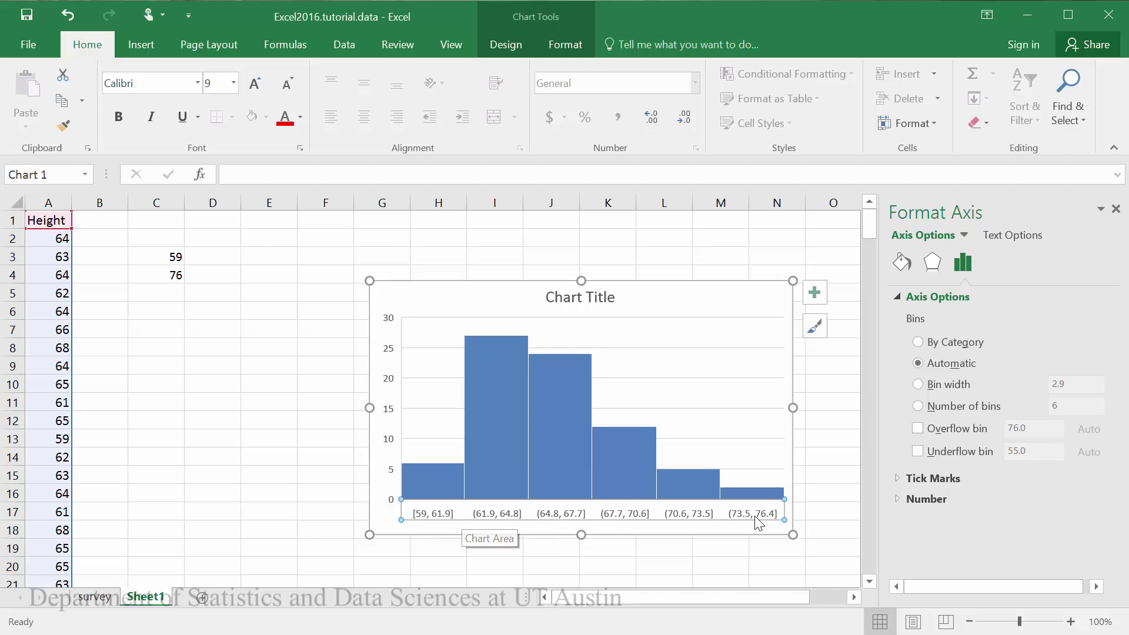
pyautogui.click(953, 393)
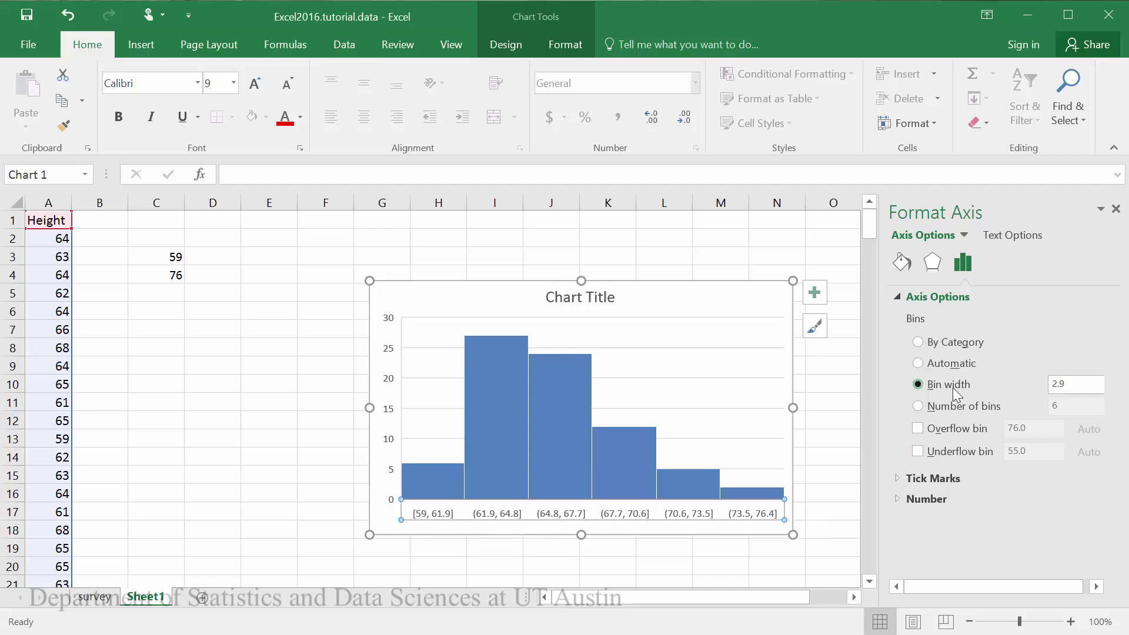
pyautogui.click(1065, 386)
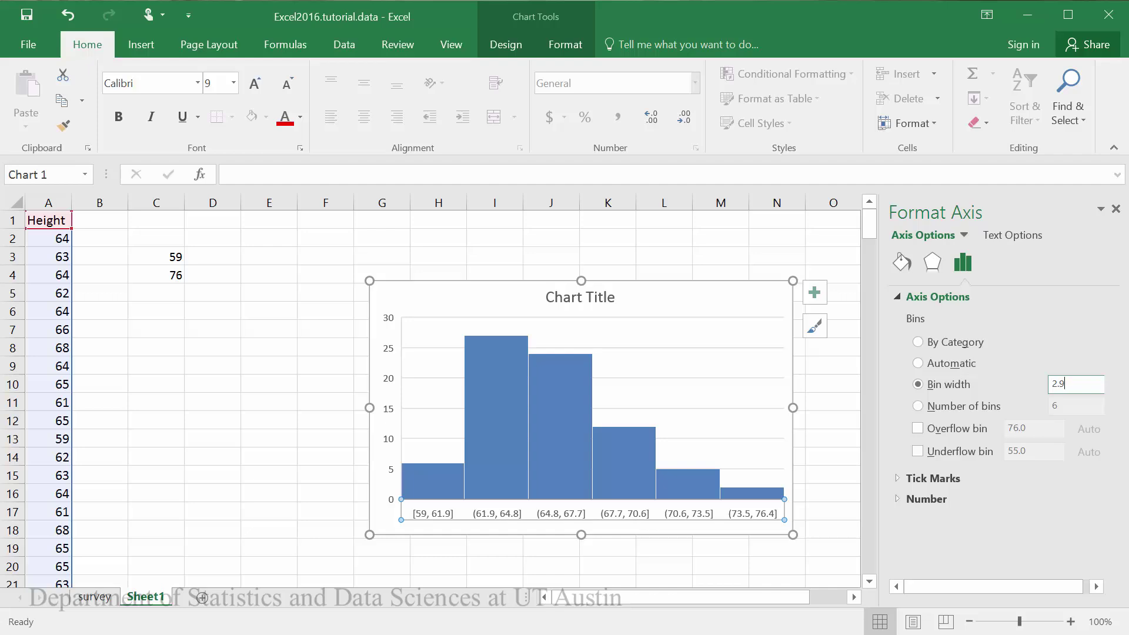
pyautogui.press('BackSpace')
pyautogui.press('Return')
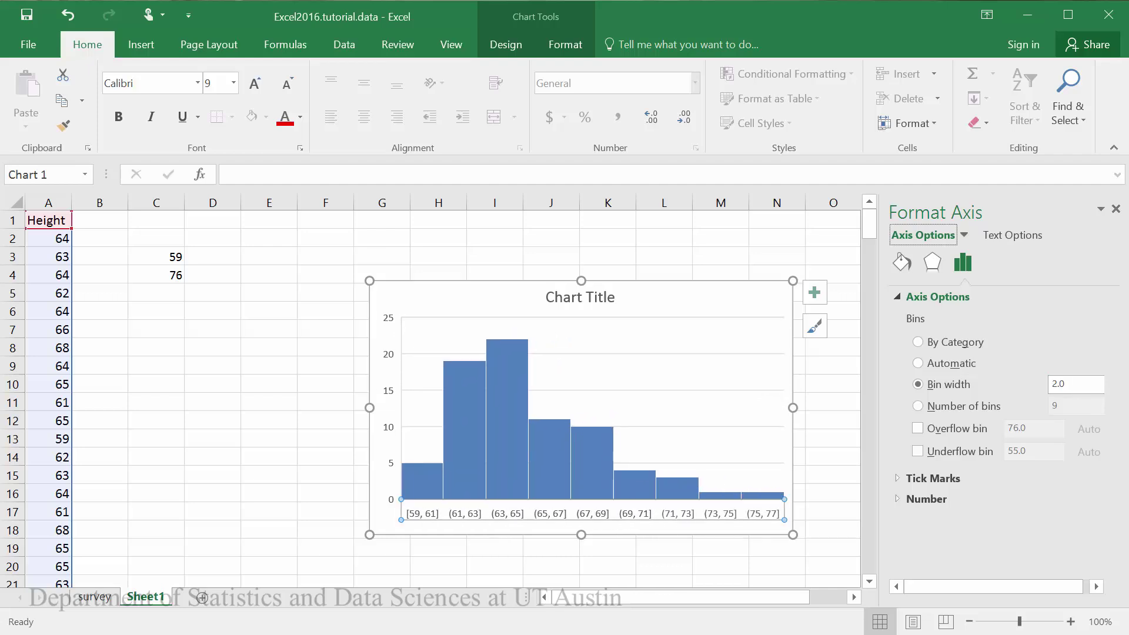
pyautogui.click(423, 536)
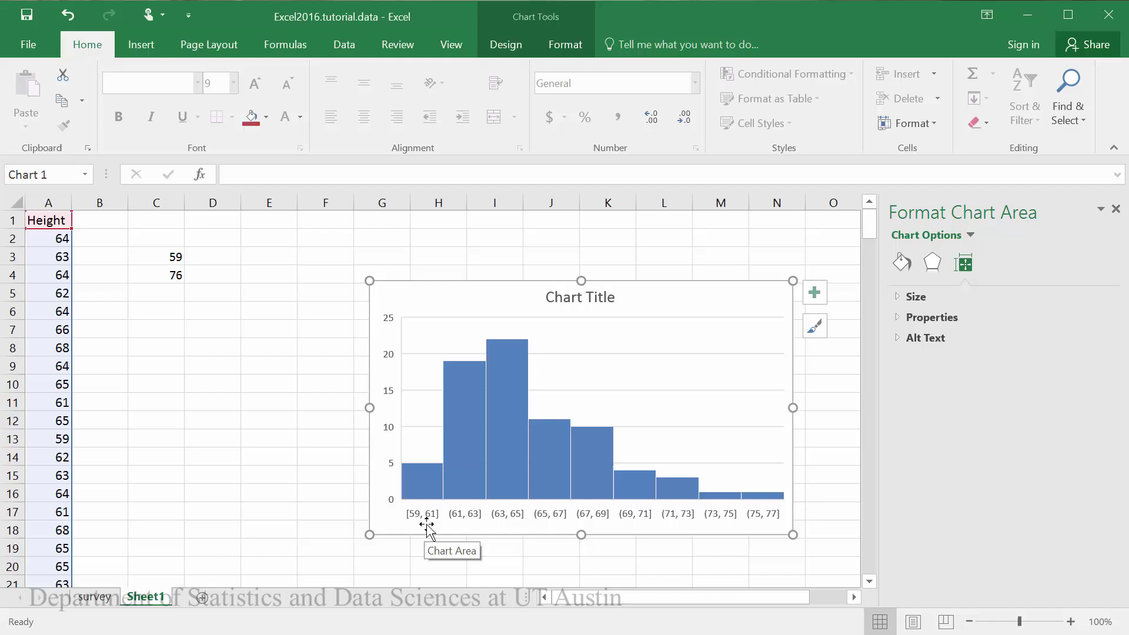
# Enable the horizontal axis underflow bin and set its value to 60
pyautogui.click(430, 520)
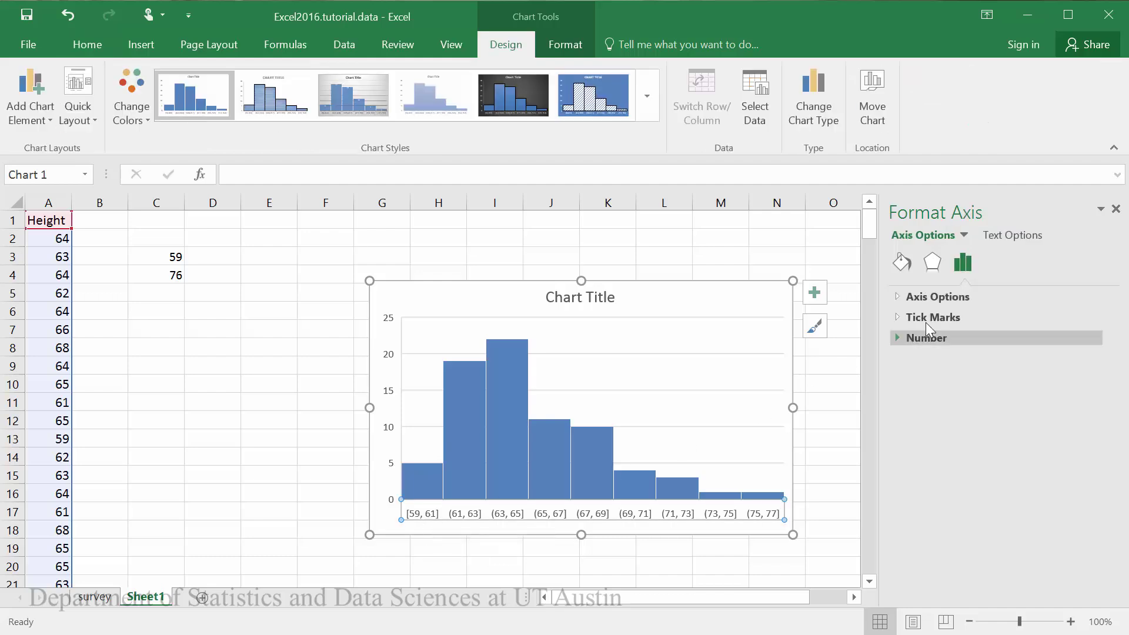
pyautogui.click(950, 296)
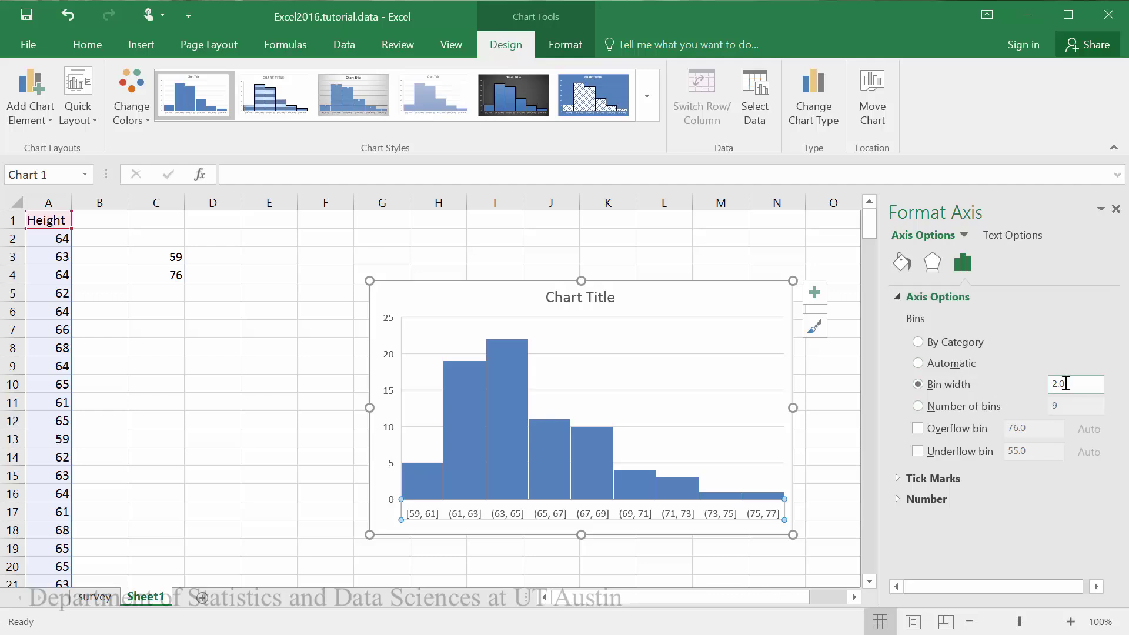
pyautogui.click(967, 452)
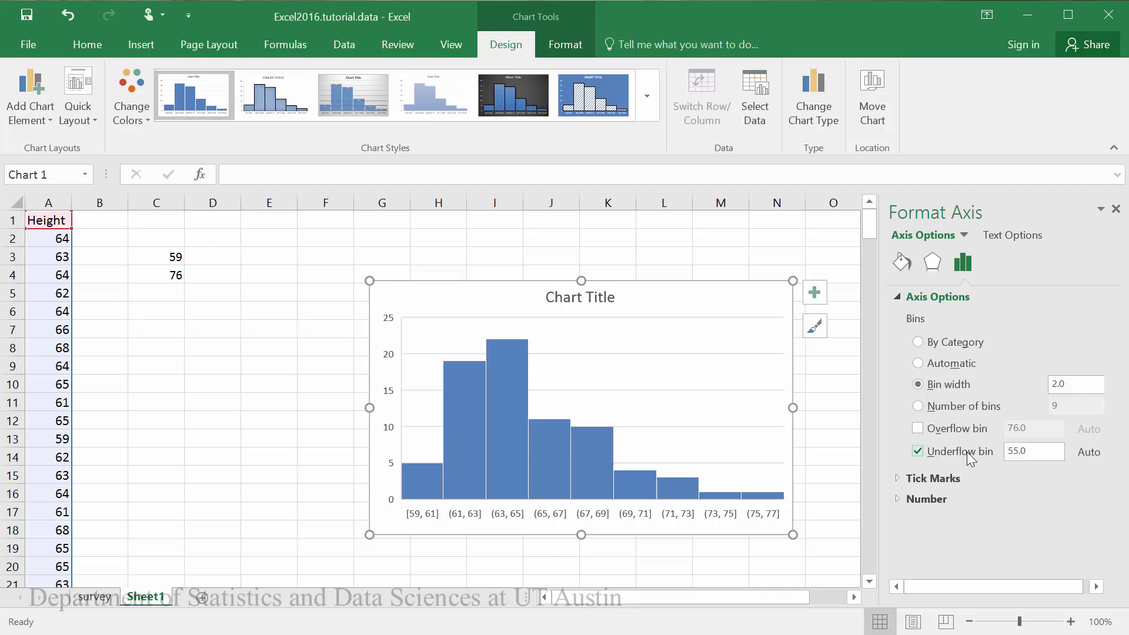
pyautogui.moveTo(1019, 453); pyautogui.dragTo(1008, 450)
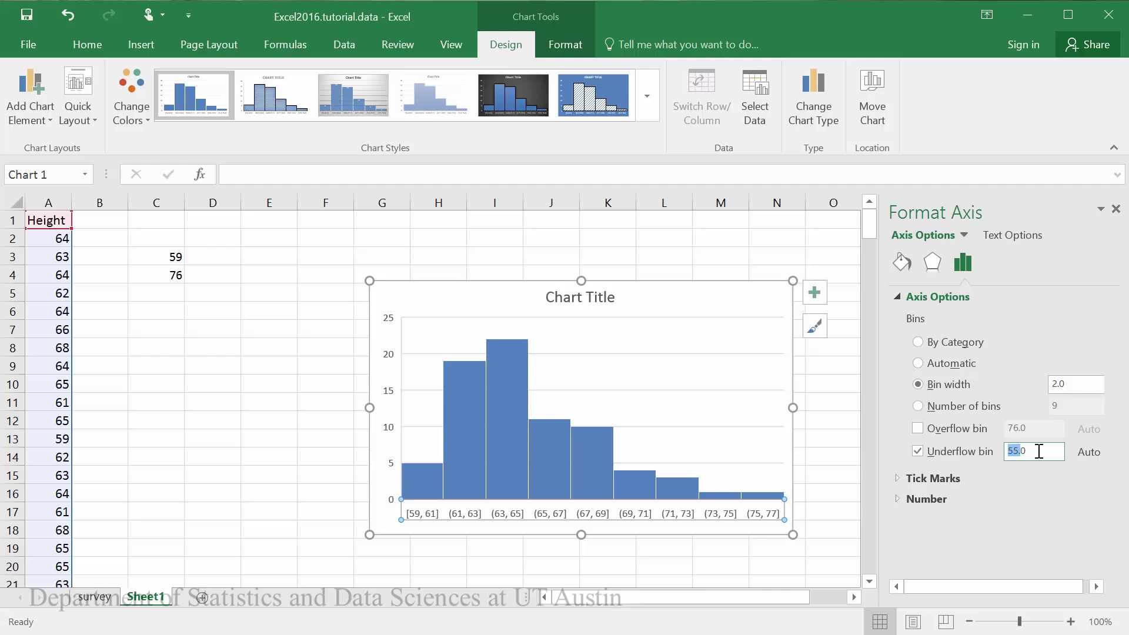
pyautogui.moveTo(1038, 452); pyautogui.dragTo(1008, 452)
pyautogui.write('6')
pyautogui.write('0')
pyautogui.press('Return')
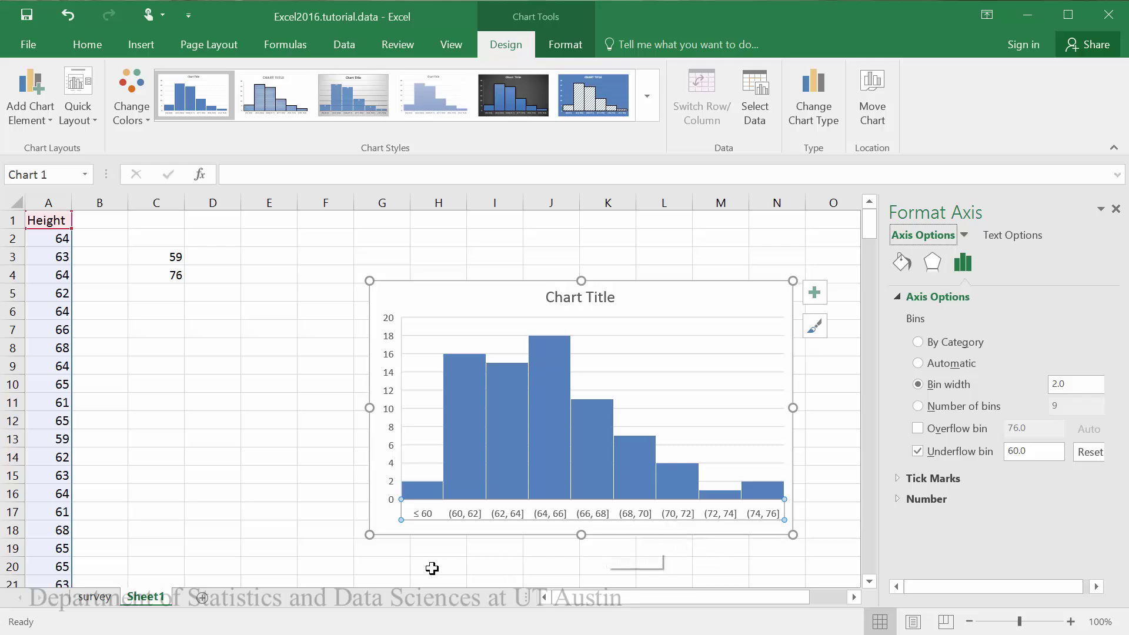
# Replace the 'Chart Title' placeholder with 'Height'
pyautogui.click(586, 293)
pyautogui.tripleClick(588, 295)
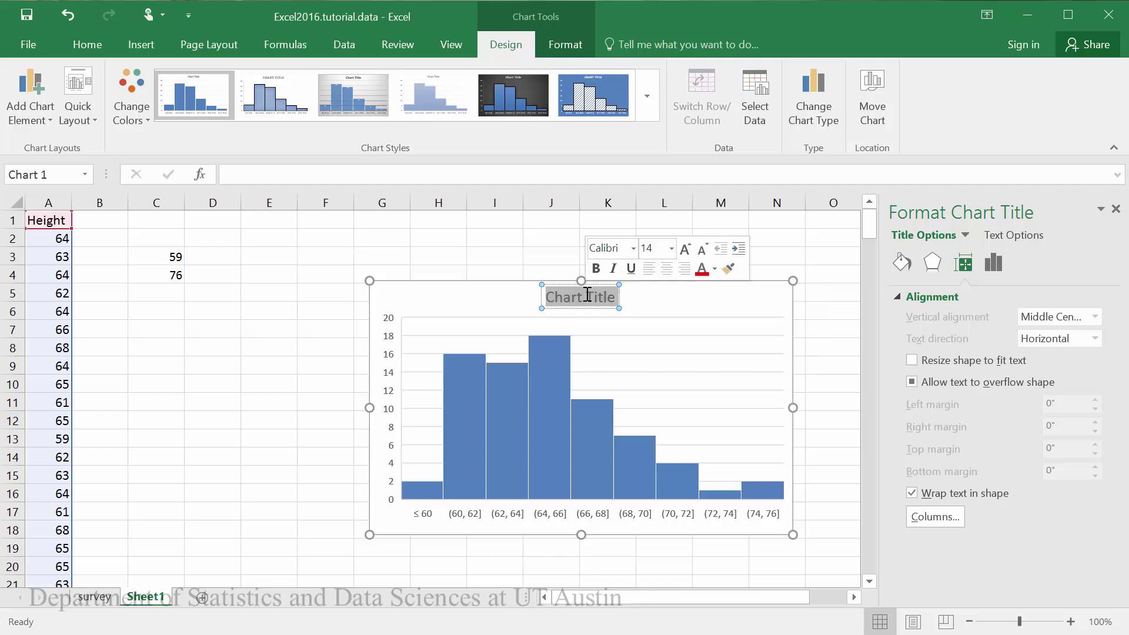
pyautogui.write('Heig')
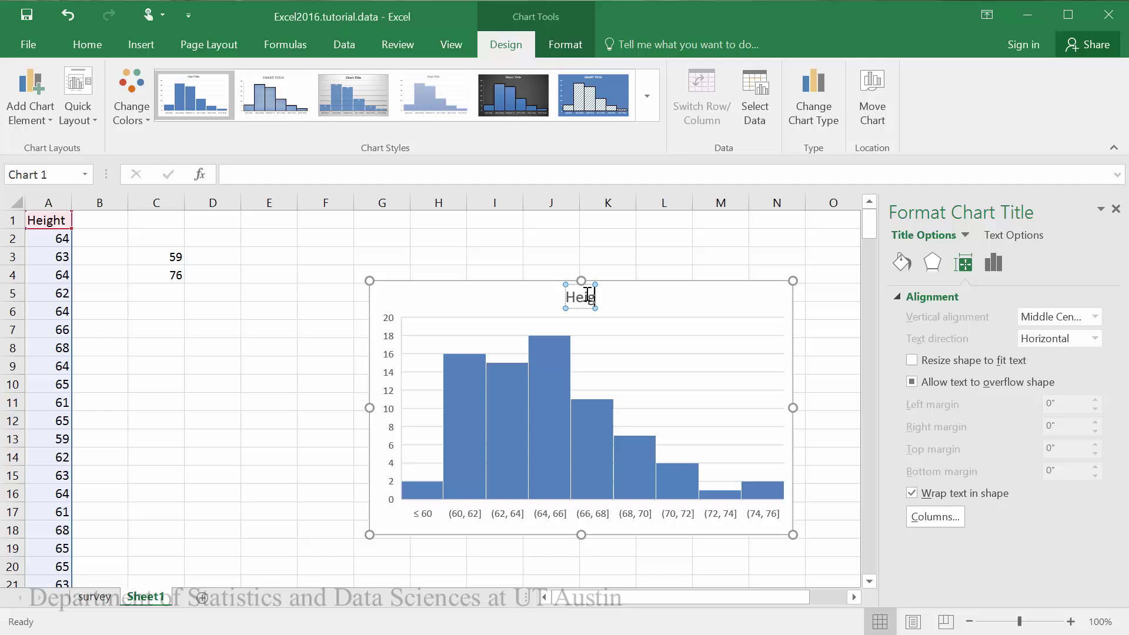
pyautogui.write('ht')
pyautogui.click(430, 294)
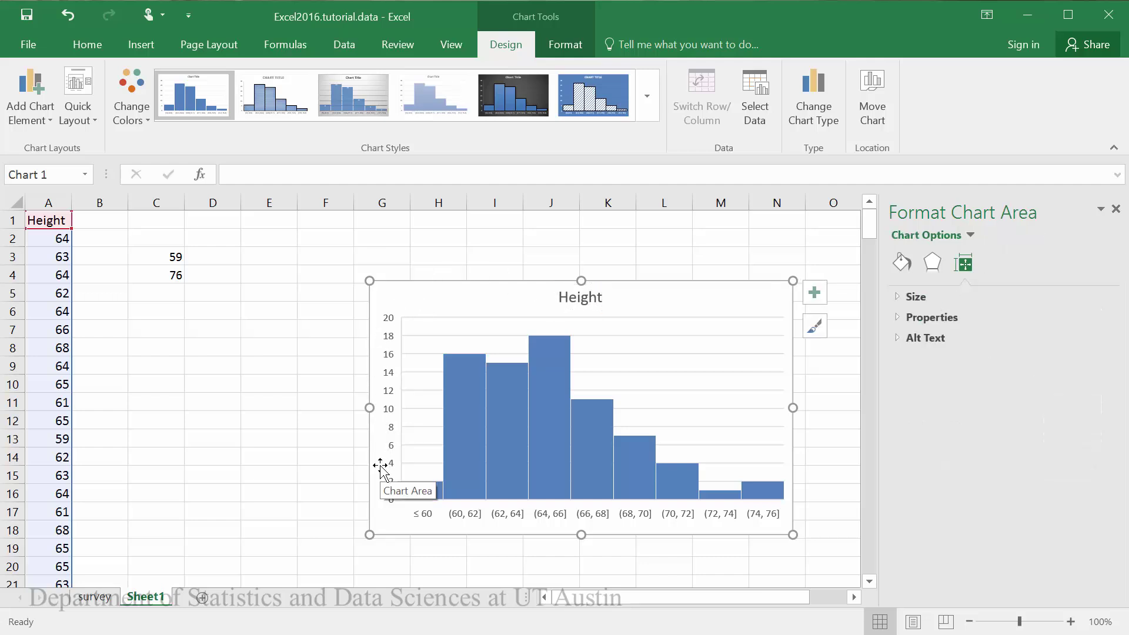
# Add a Primary Vertical axis title and select its placeholder text for replacement
pyautogui.click(52, 117)
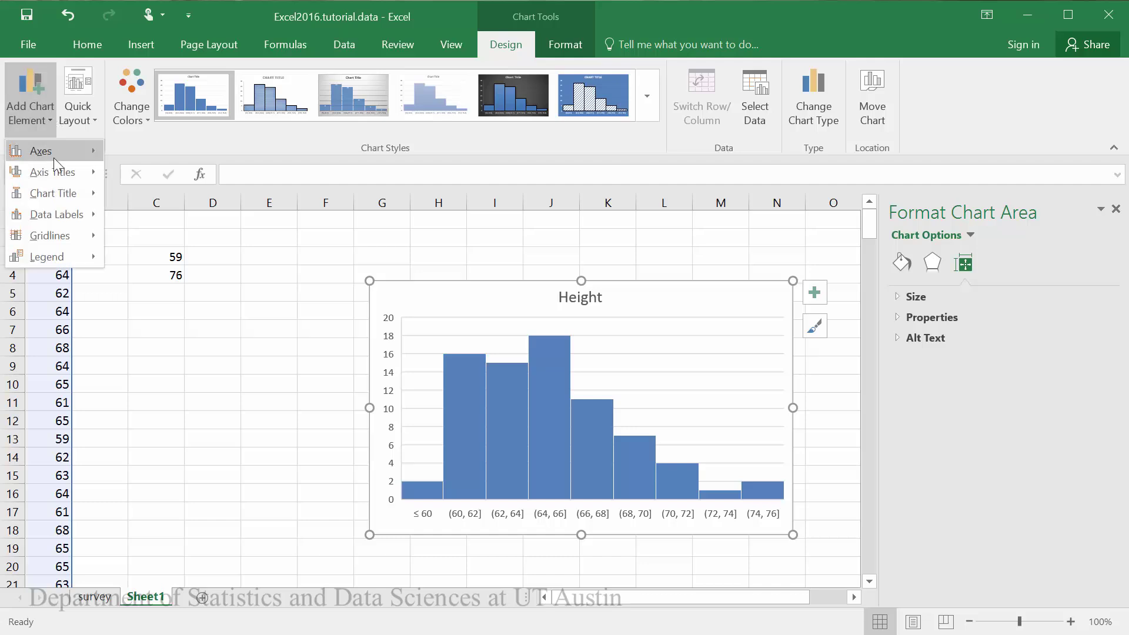
pyautogui.moveTo(53, 172)
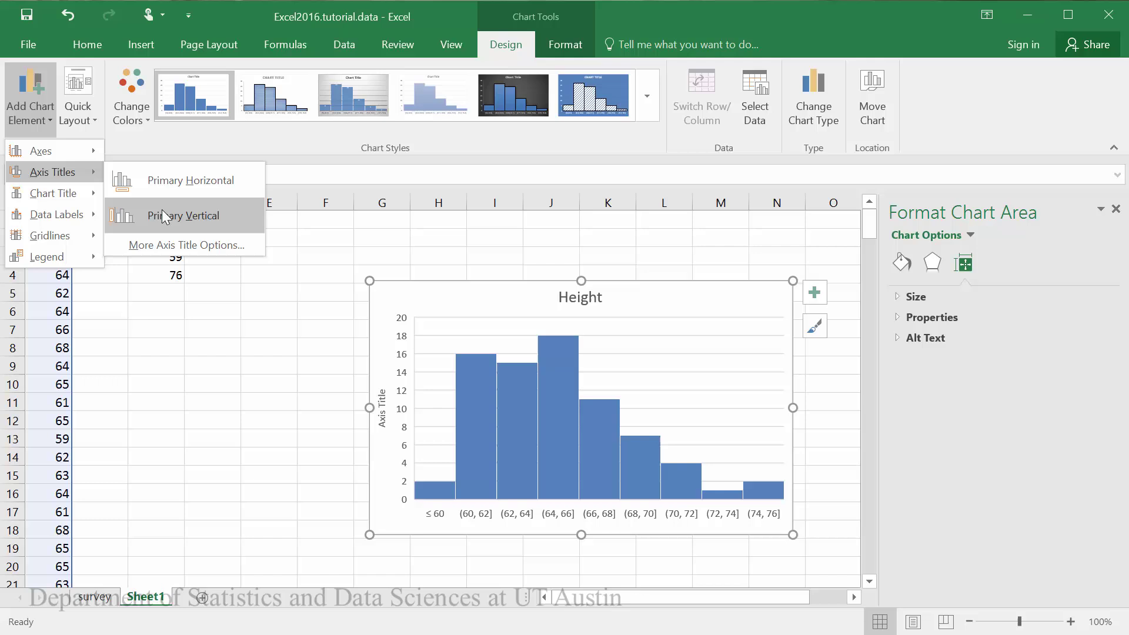
pyautogui.click(163, 214)
pyautogui.click(383, 413)
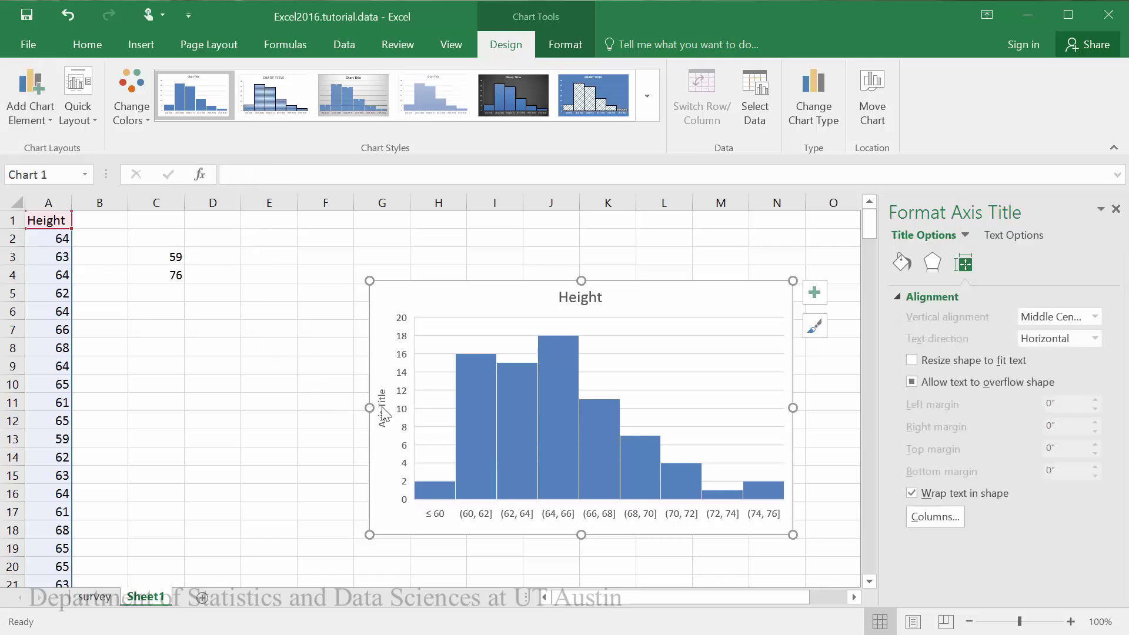
pyautogui.moveTo(382, 427); pyautogui.dragTo(380, 401)
pyautogui.write('Frequency')
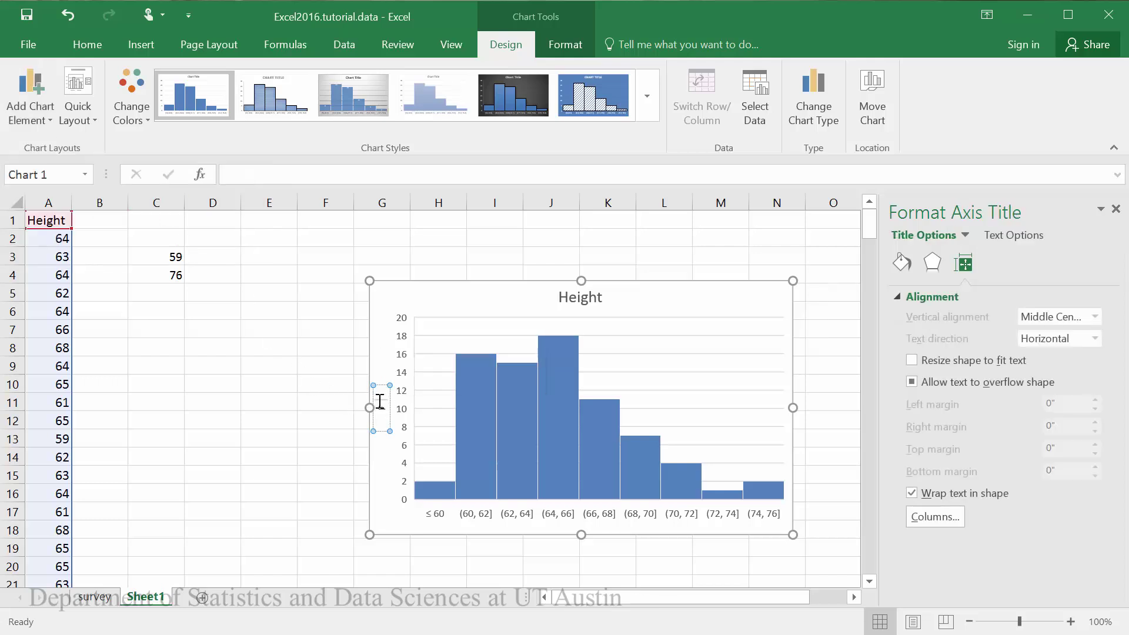